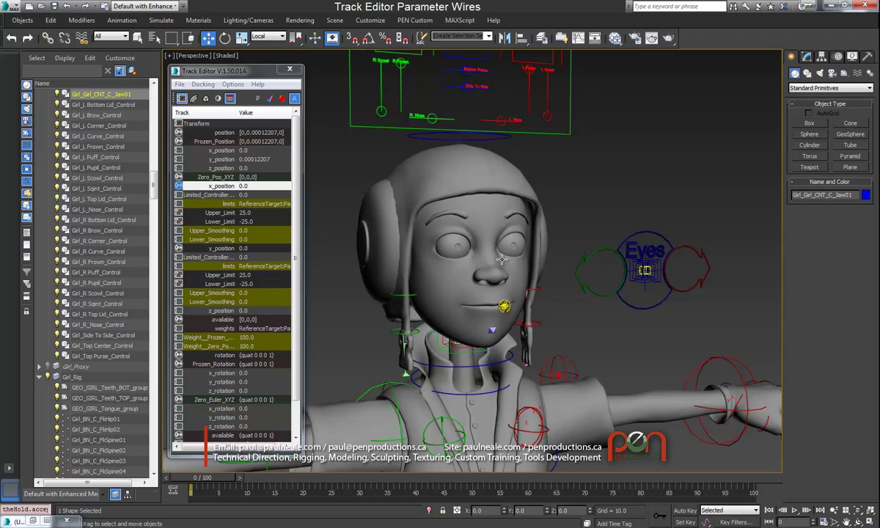
pyautogui.moveTo(504, 250); pyautogui.dragTo(489, 328, button='middle')
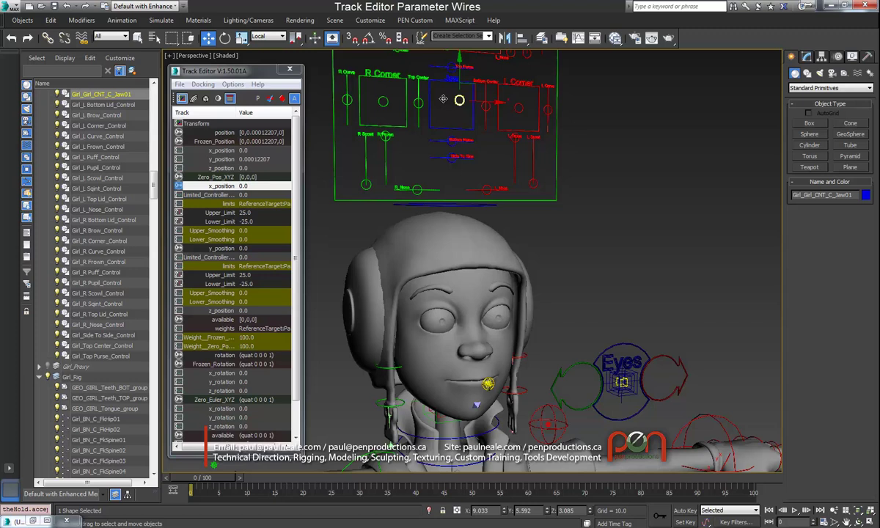
pyautogui.keyDown('alt'); pyautogui.moveTo(464, 94); pyautogui.dragTo(508, 223, button='middle'); pyautogui.keyUp('alt')
pyautogui.keyDown('alt'); pyautogui.moveTo(452, 272); pyautogui.dragTo(454, 351, button='middle'); pyautogui.keyUp('alt')
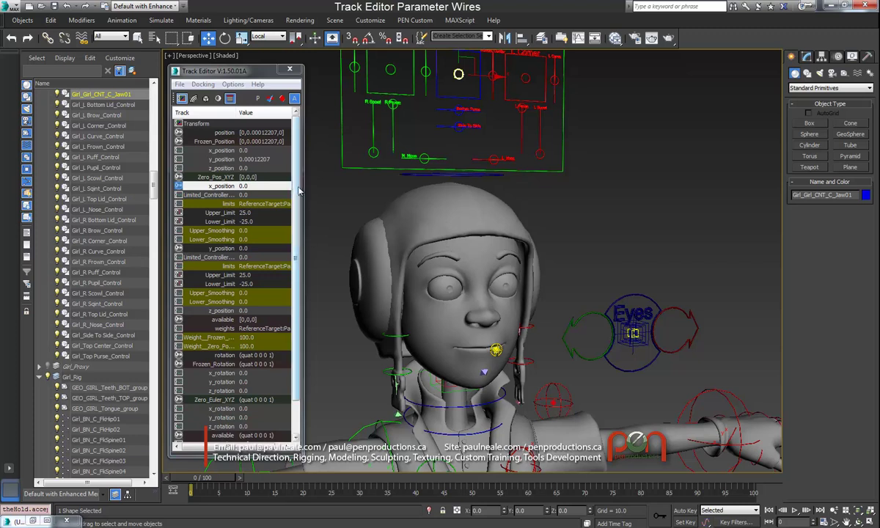
pyautogui.moveTo(296, 184)
pyautogui.mouseDown()
pyautogui.moveTo(302, 269)
pyautogui.moveTo(302, 174)
pyautogui.mouseUp()
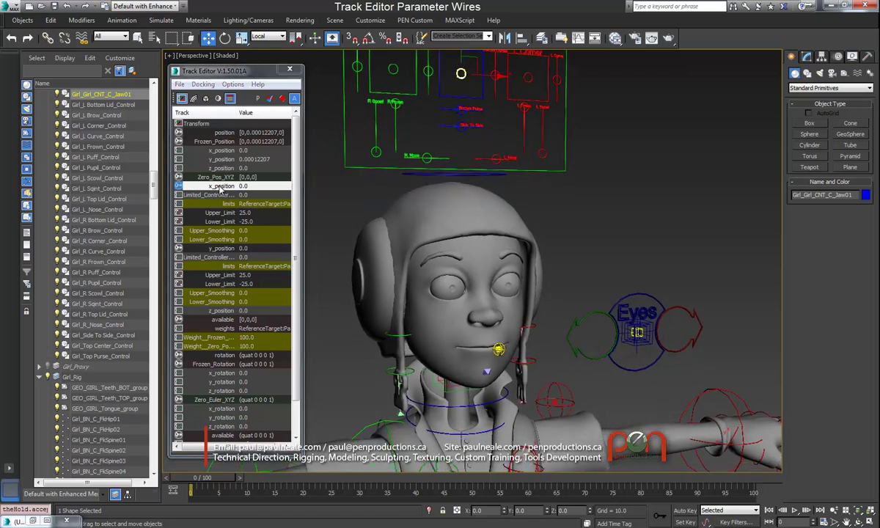
# - Examine the upper and lower limit settings of the jaw control's Zero_Pos_XYZ x_position track in its controller dialog
pyautogui.click(216, 141)
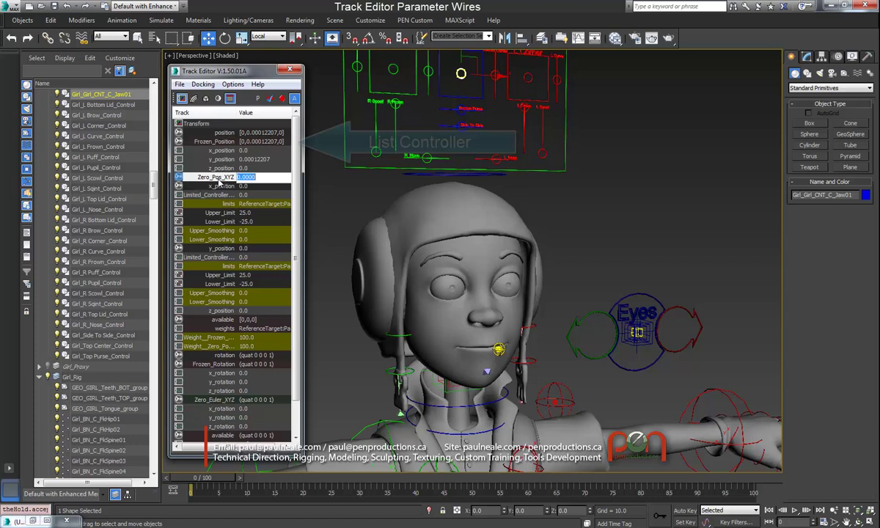
pyautogui.click(221, 186)
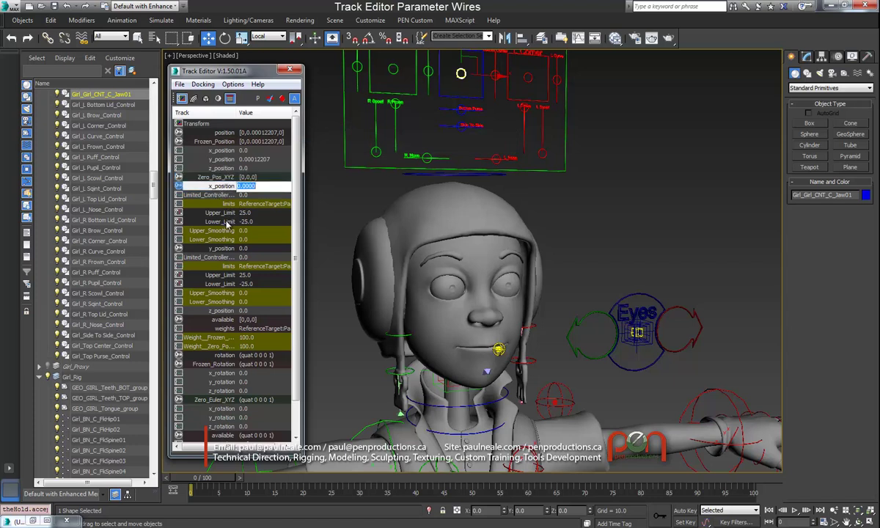
pyautogui.rightClick(227, 187)
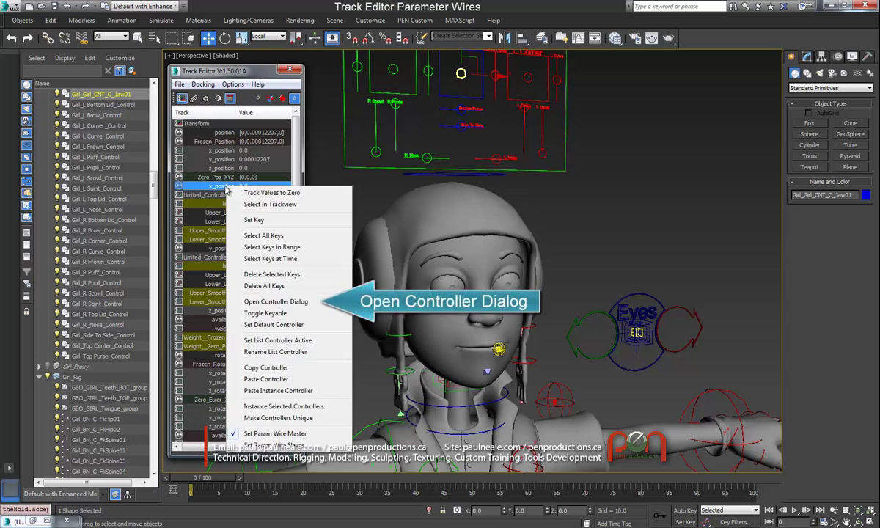
pyautogui.click(276, 301)
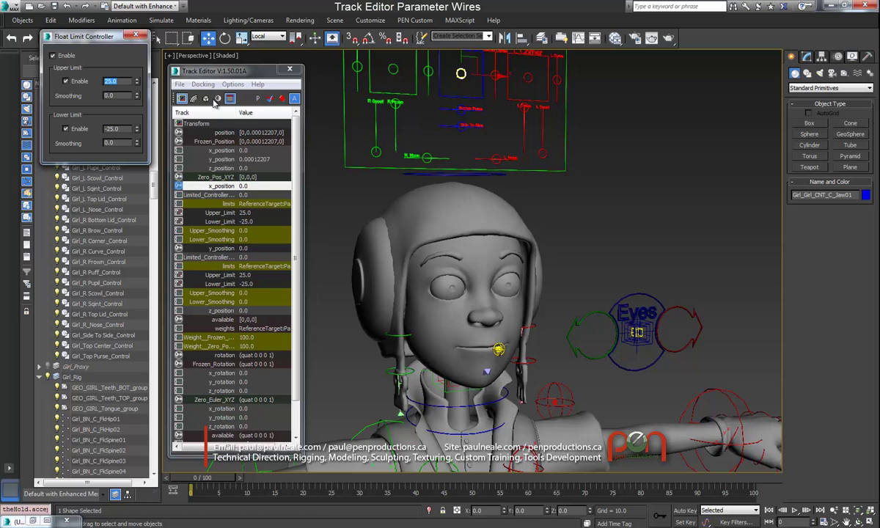
pyautogui.moveTo(70, 10); pyautogui.dragTo(472, 187)
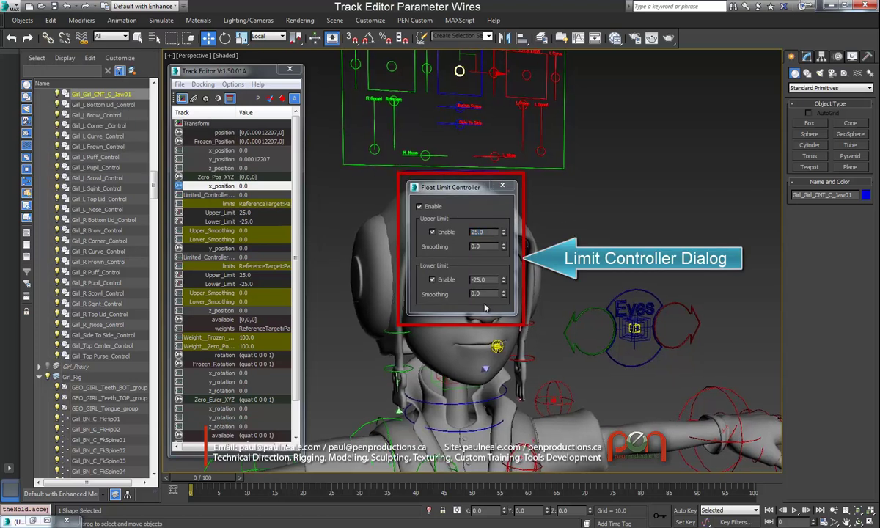
pyautogui.click(505, 187)
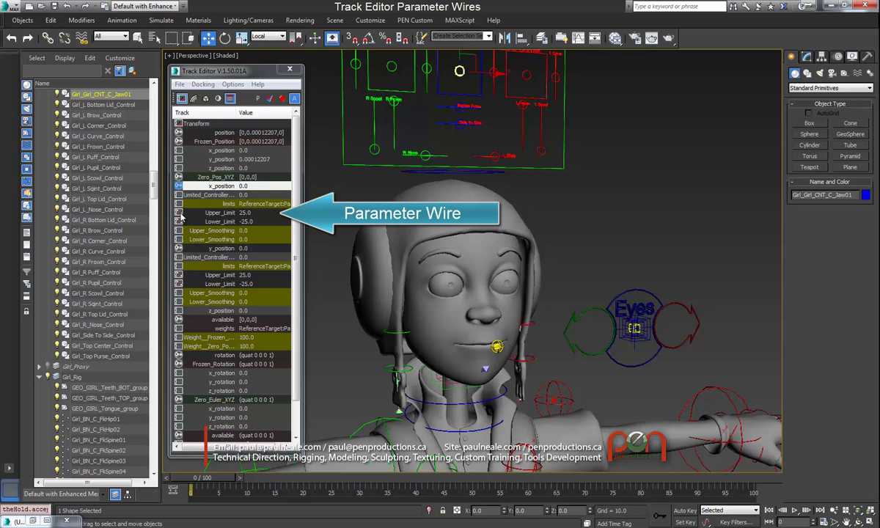
# - Examine the parameter wiring of the x_position Upper_Limit track and the parameters of the rectangle framing the jaw control
pyautogui.rightClick(222, 215)
pyautogui.click(253, 328)
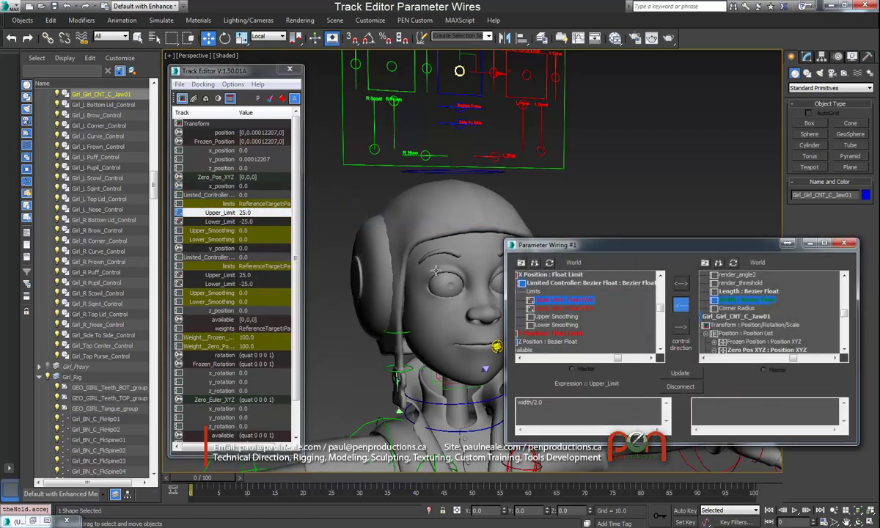
pyautogui.moveTo(586, 248); pyautogui.dragTo(445, 217)
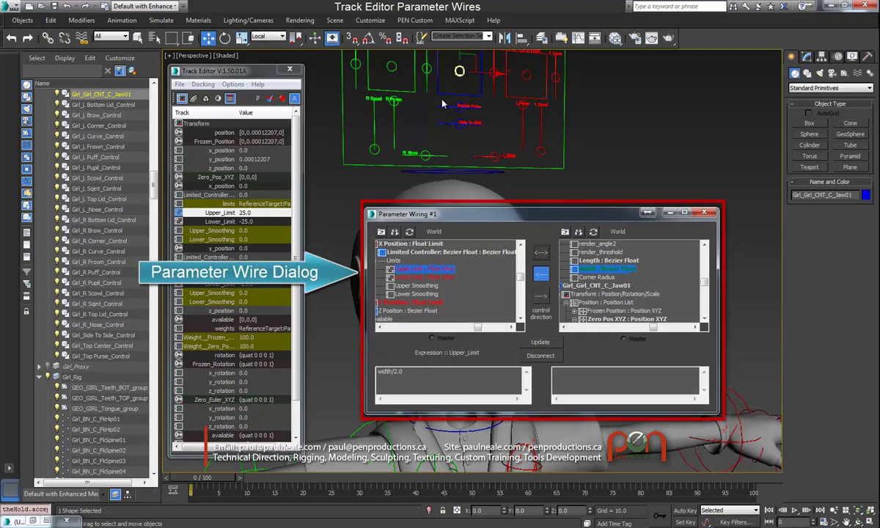
pyautogui.click(440, 92)
pyautogui.click(806, 56)
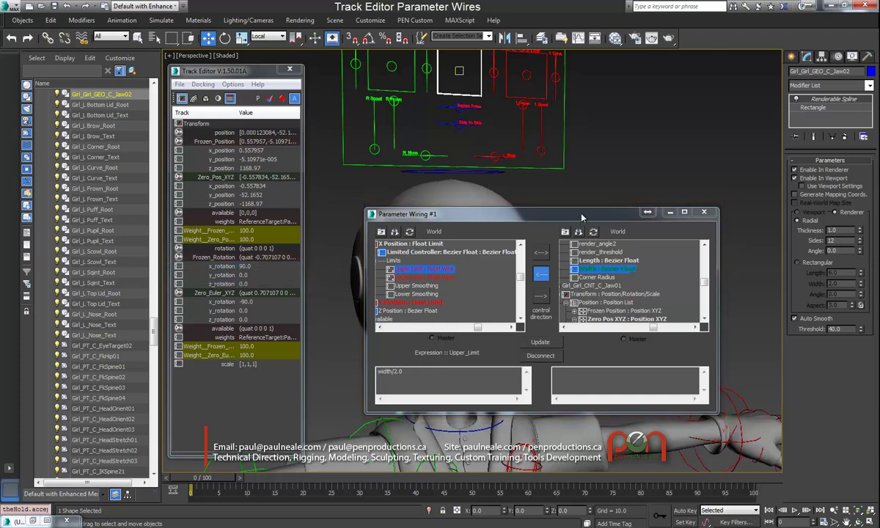
pyautogui.moveTo(581, 217); pyautogui.dragTo(572, 217)
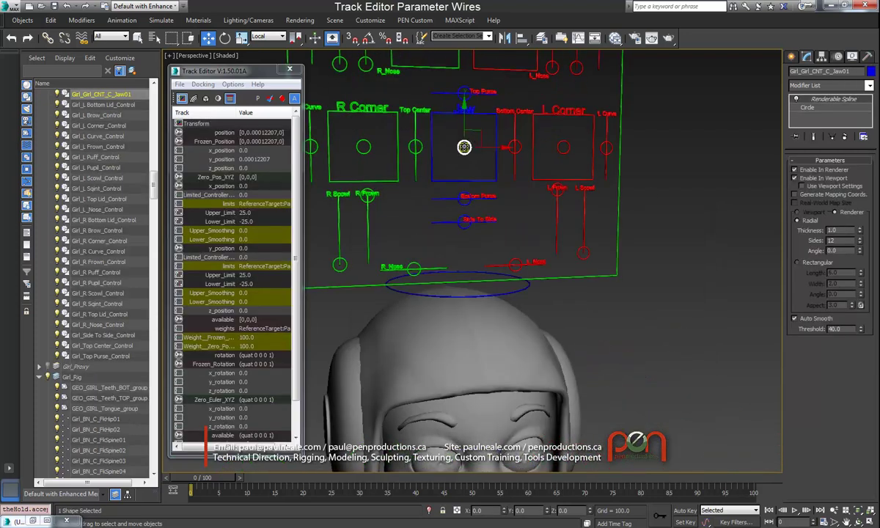
# - Set the y_position track under the jaw control's Zero_Pos_XYZ as the parameter wire master
pyautogui.moveTo(401, 192); pyautogui.dragTo(380, 161)
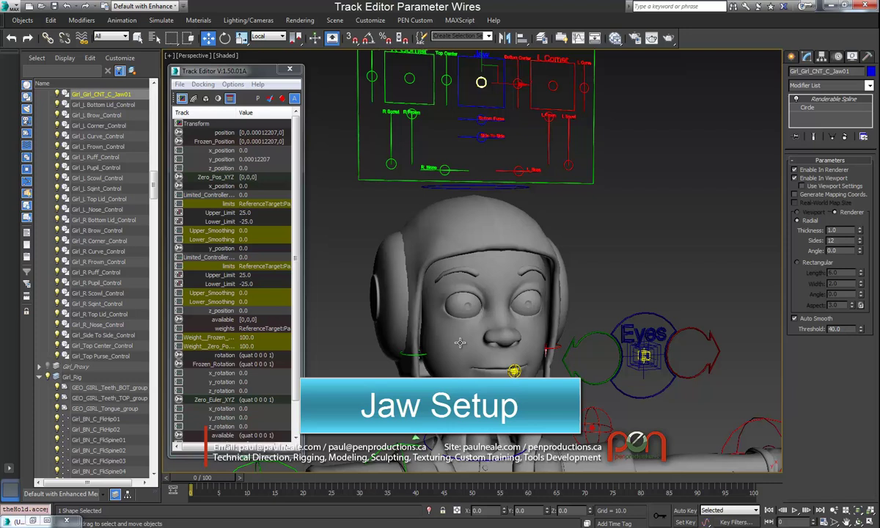
pyautogui.moveTo(469, 189); pyautogui.dragTo(463, 185, button='middle')
pyautogui.moveTo(467, 262); pyautogui.dragTo(459, 280, button='middle')
pyautogui.moveTo(468, 99); pyautogui.dragTo(467, 128, button='middle')
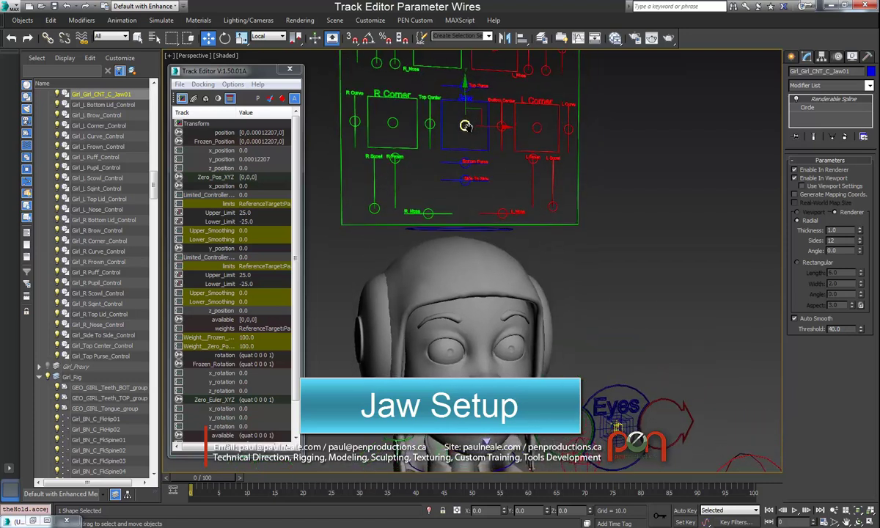
pyautogui.moveTo(480, 199); pyautogui.dragTo(485, 157, button='middle')
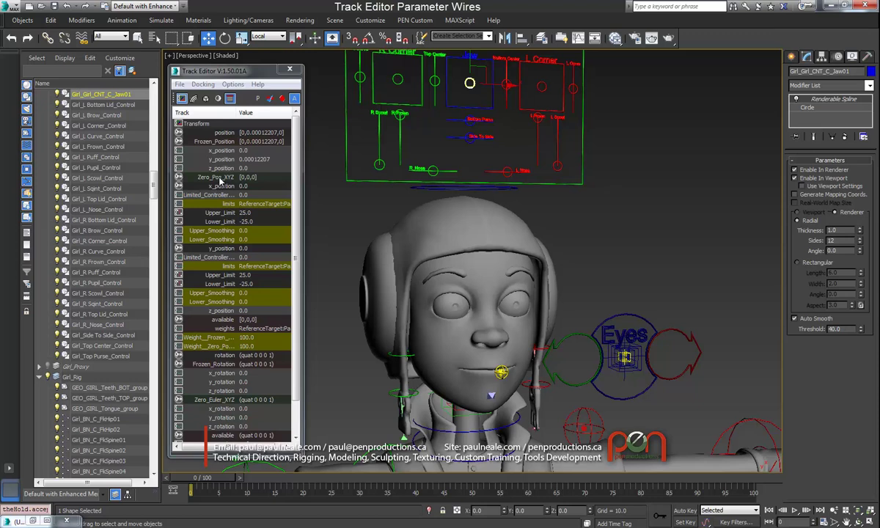
pyautogui.click(216, 250)
pyautogui.rightClick(223, 250)
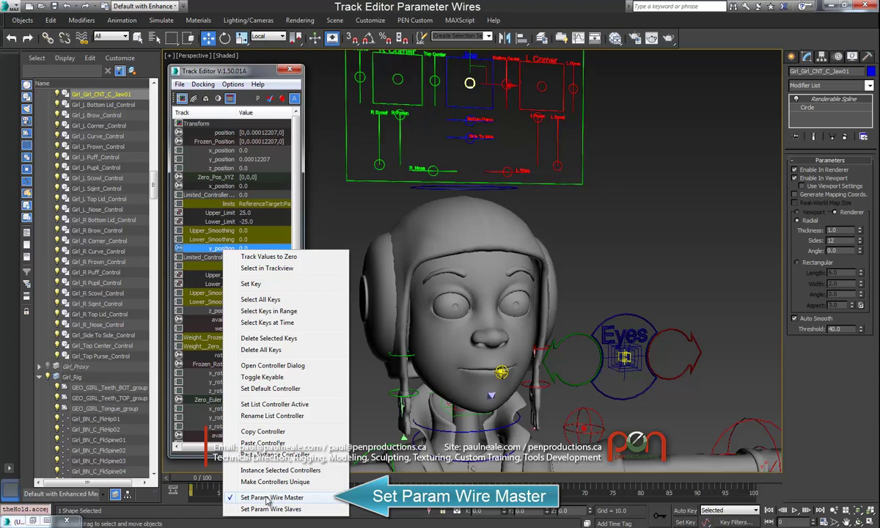
pyautogui.click(268, 497)
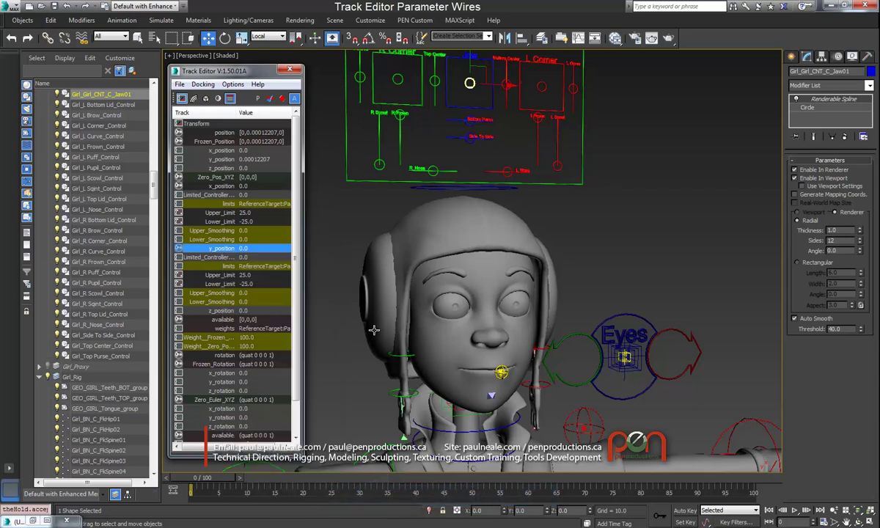
# - Wire the Zero_Euler_XYZ z_rotation track of the jaw bone Girl_BN_C_Jaw01 as a slave of the y_position master
pyautogui.click(492, 395)
pyautogui.keyDown('alt'); pyautogui.moveTo(497, 332); pyautogui.dragTo(498, 327, button='middle'); pyautogui.keyUp('alt')
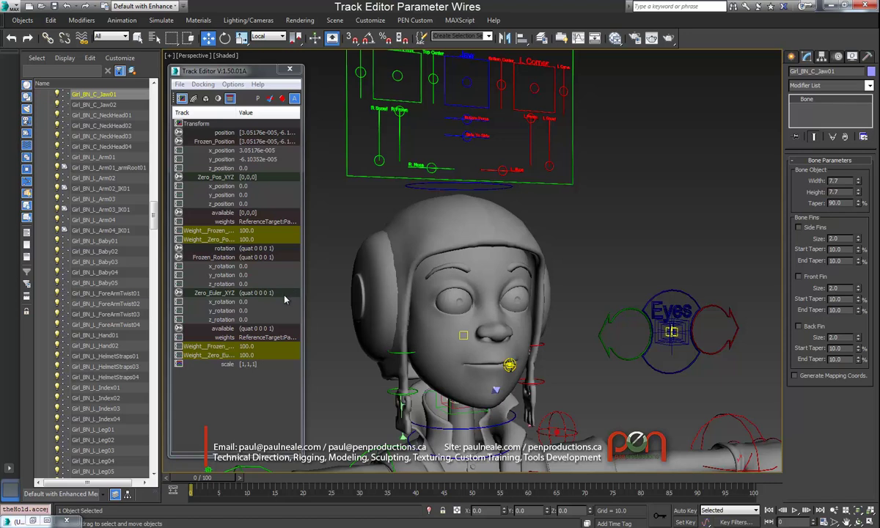
pyautogui.doubleClick(212, 319)
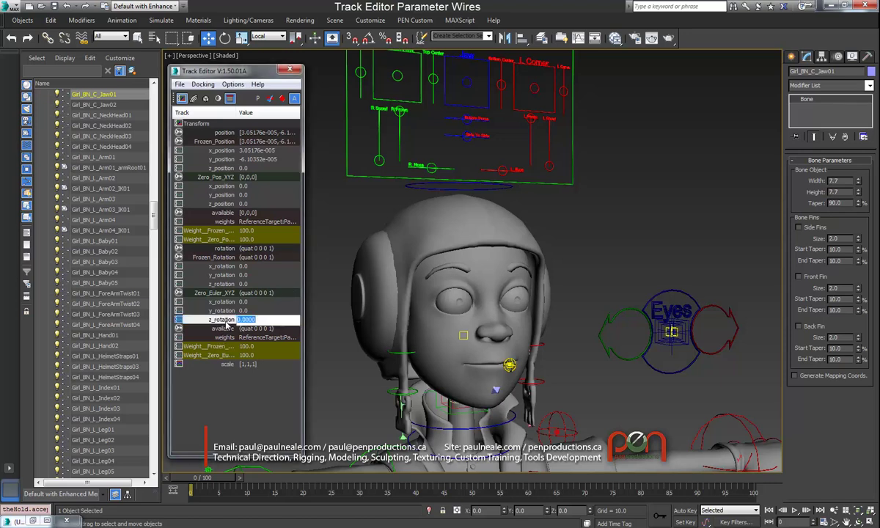
pyautogui.rightClick(223, 322)
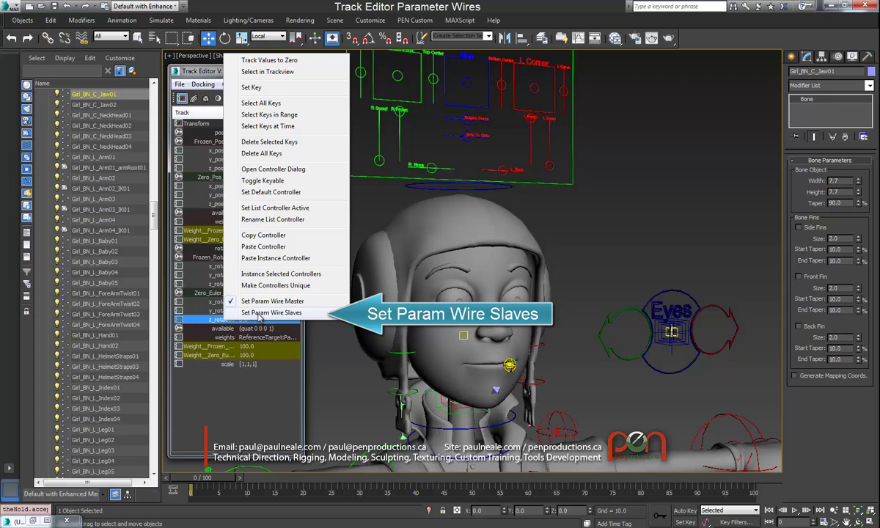
pyautogui.click(258, 313)
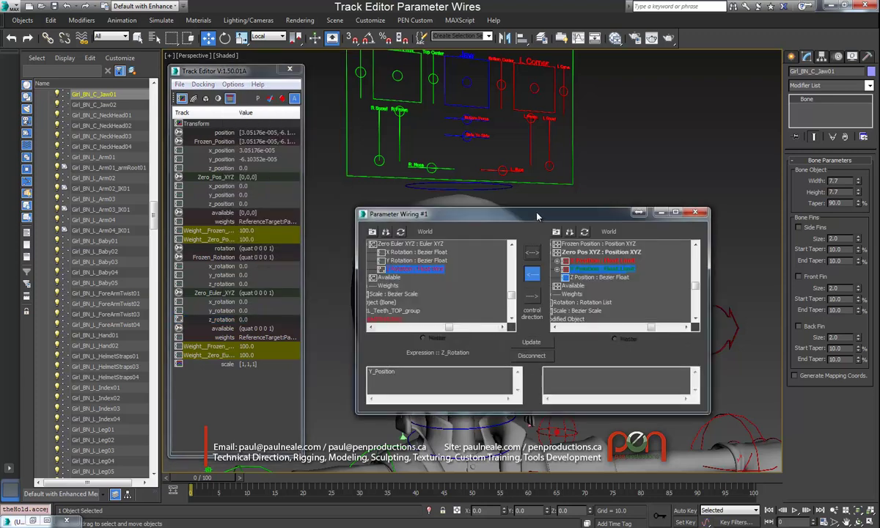
pyautogui.moveTo(536, 214); pyautogui.dragTo(667, 254)
# - Test the jaw wiring by moving the jaw control slightly down in Y, then cancel the move
pyautogui.moveTo(508, 192); pyautogui.dragTo(441, 203, button='middle')
pyautogui.scroll(-1, 453, 192)
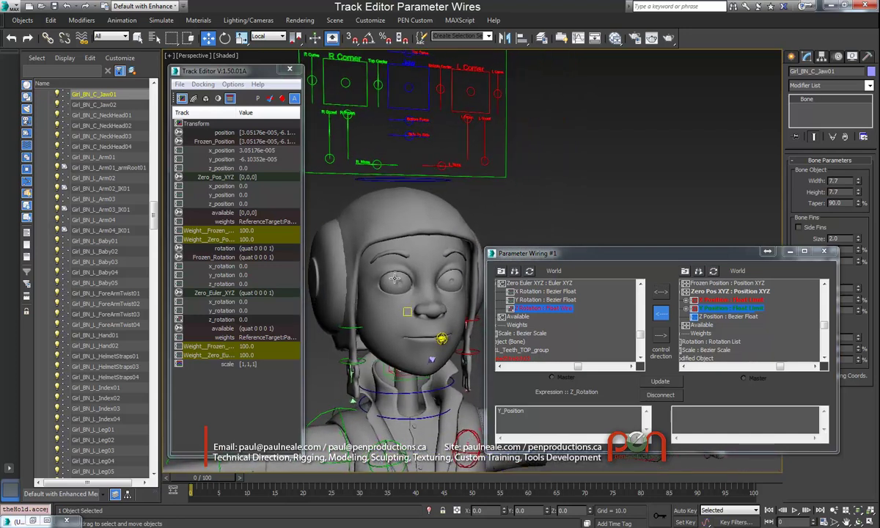
pyautogui.click(411, 90)
pyautogui.moveTo(412, 106); pyautogui.dragTo(406, 118, button='middle')
pyautogui.moveTo(402, 68)
pyautogui.mouseDown()
pyautogui.moveTo(404, 89)
pyautogui.moveTo(405, 68)
pyautogui.mouseUp()
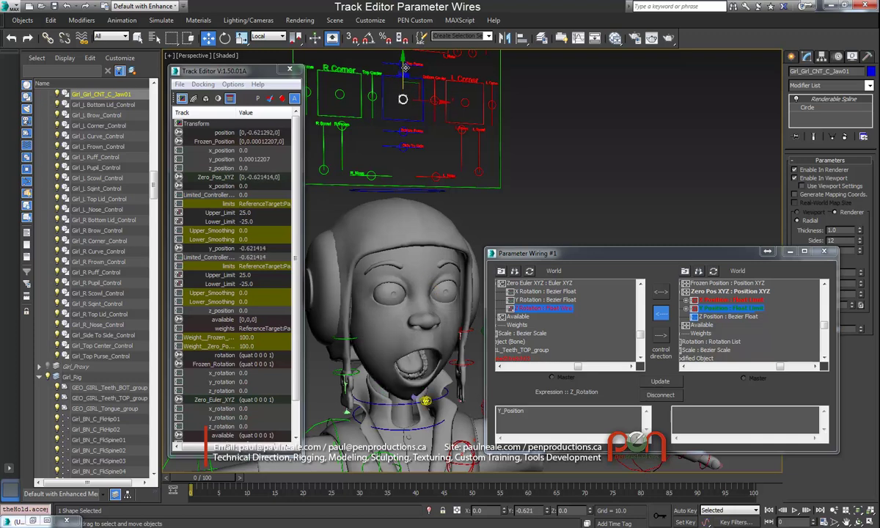
pyautogui.rightClick(406, 68)
# - Set the Z_Rotation wire expression to Y_Position*0.05, update the wire, and lower the jaw control to about -5 in Y
pyautogui.click(542, 410)
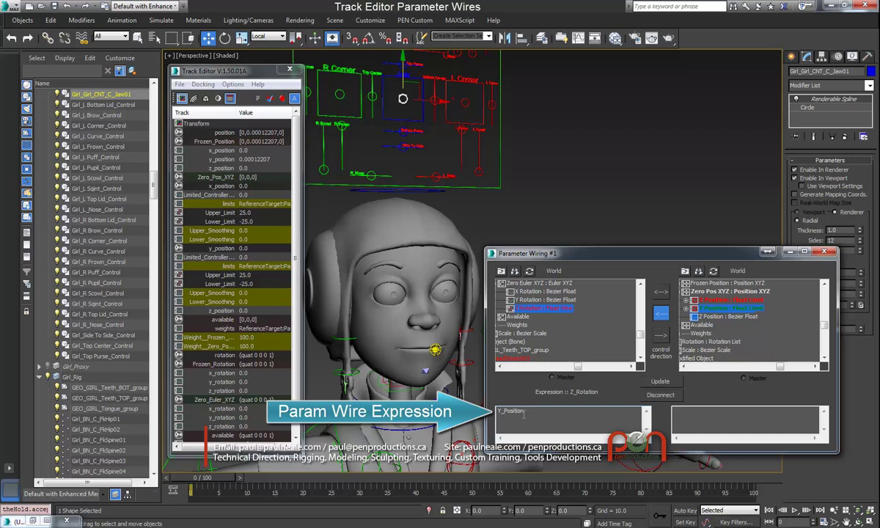
pyautogui.write('*0.05')
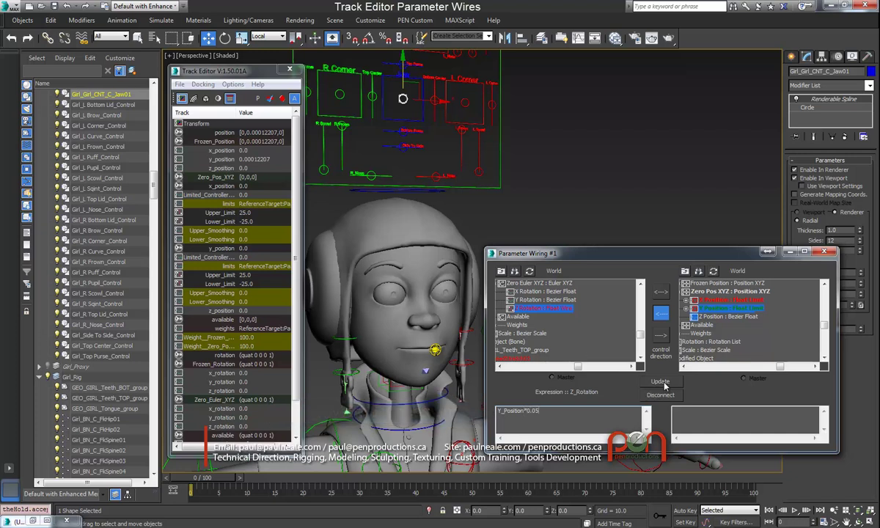
pyautogui.click(661, 382)
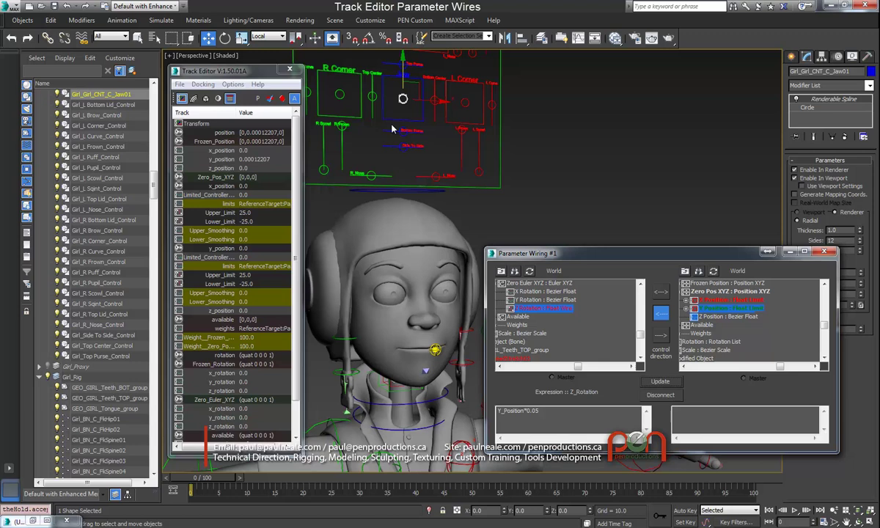
pyautogui.moveTo(404, 70); pyautogui.dragTo(403, 79)
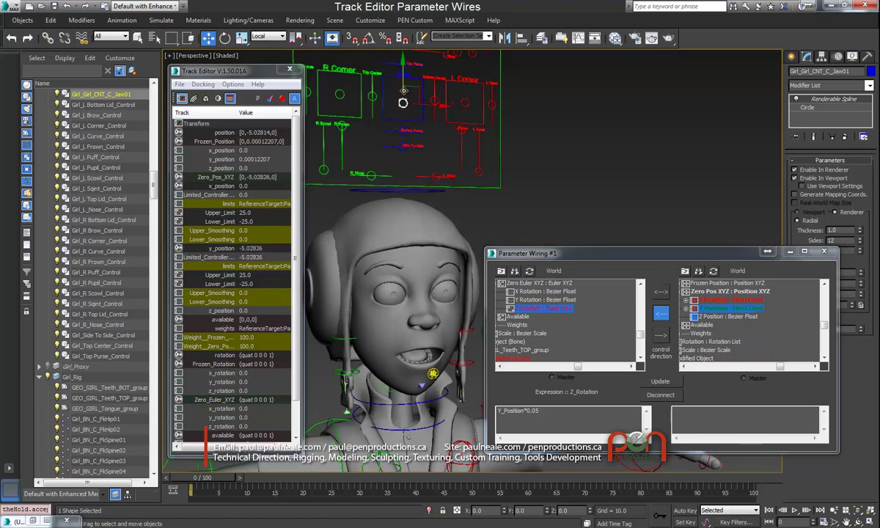
# - Change the Z_Rotation wire expression to Y_Position*0.03, update the wire, and lower the jaw control to about -7.1 in Y
pyautogui.moveTo(541, 411); pyautogui.dragTo(535, 411)
pyautogui.write('03')
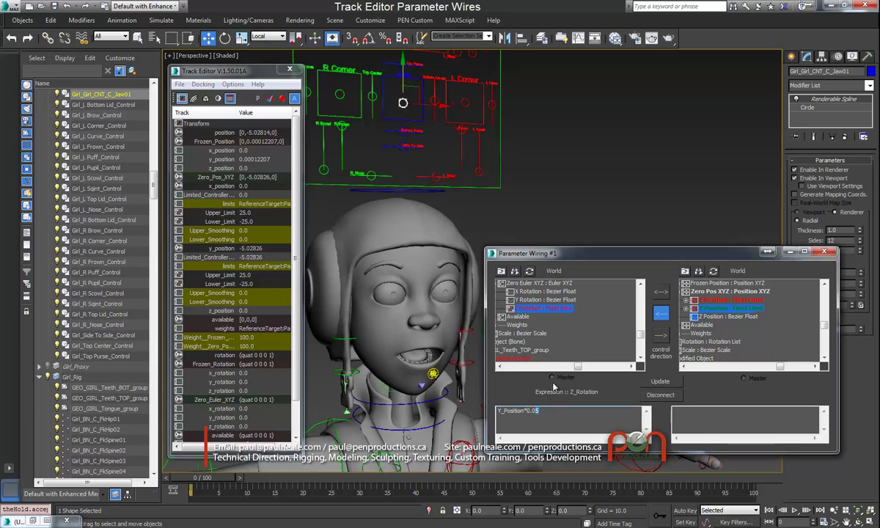
pyautogui.click(661, 382)
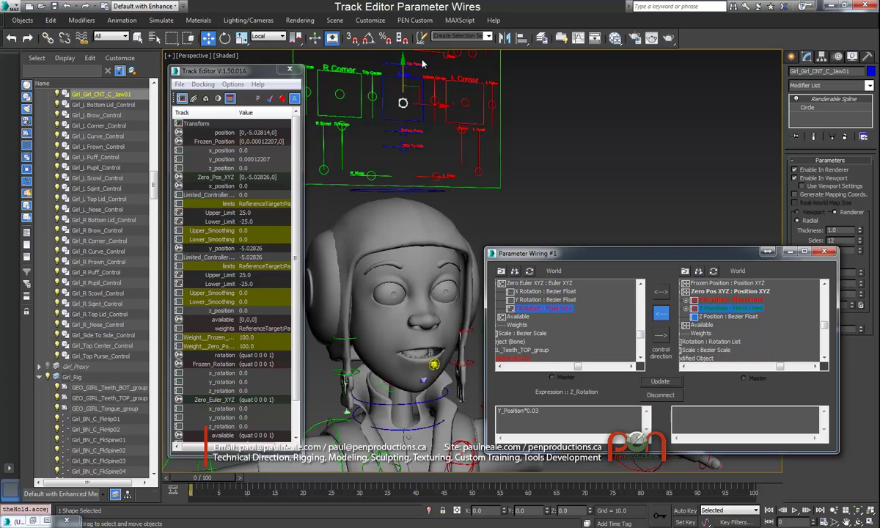
pyautogui.moveTo(403, 74)
pyautogui.mouseDown()
pyautogui.moveTo(404, 85)
pyautogui.moveTo(402, 72)
pyautogui.mouseUp()
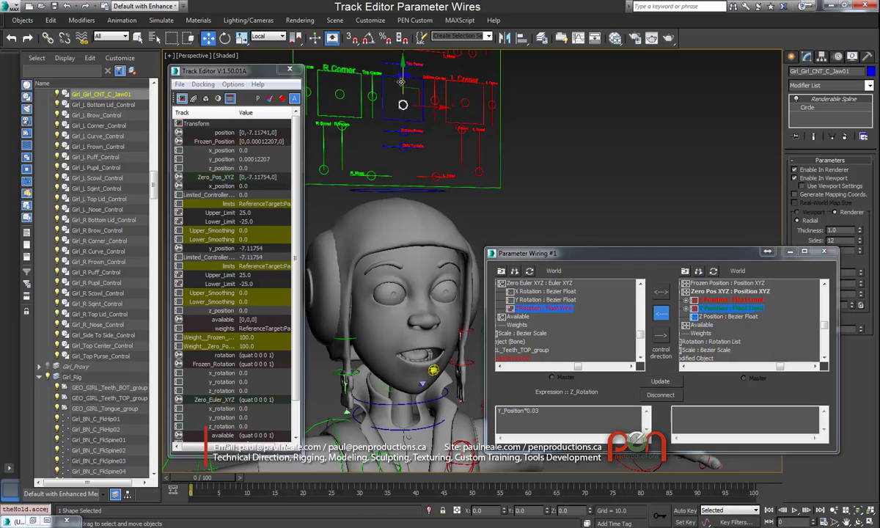
# - Set the jaw control's Zero_Pos_XYZ x_position as wire master and wire the jaw bone's Zero_Euler_XYZ y_rotation as its slave
pyautogui.rightClick(222, 187)
pyautogui.click(262, 434)
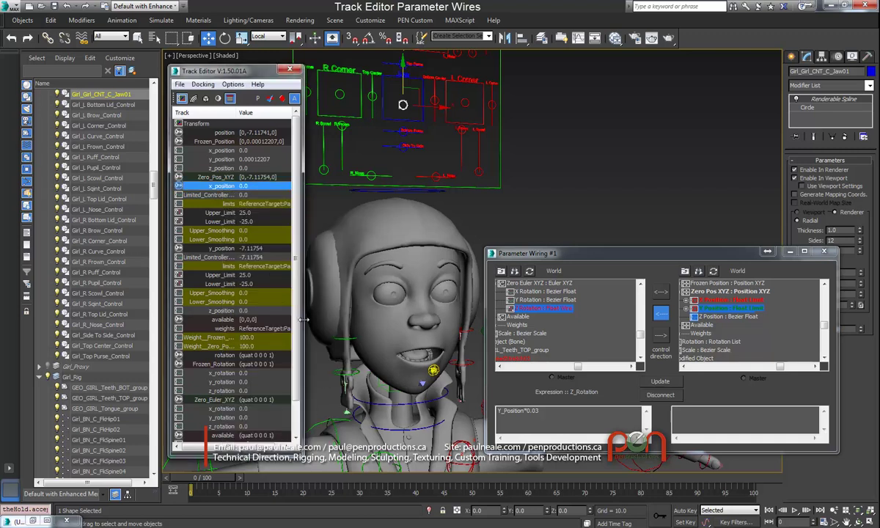
pyautogui.click(421, 382)
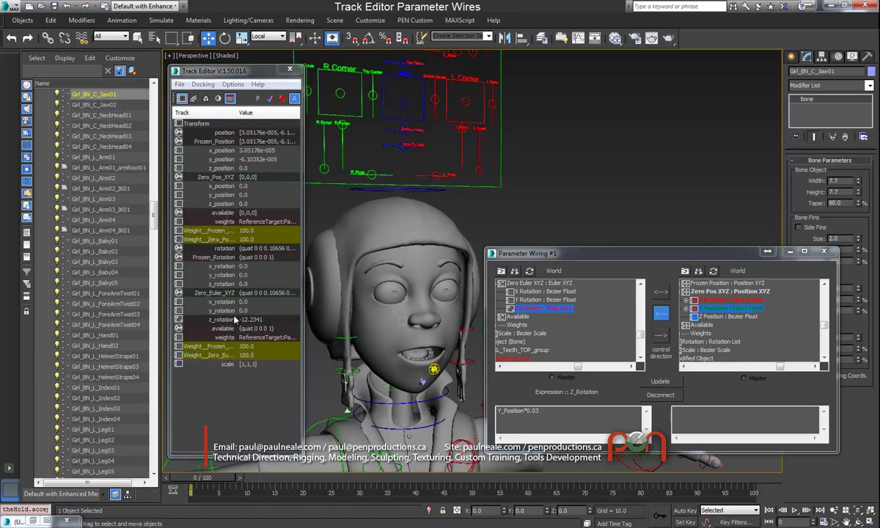
pyautogui.rightClick(226, 313)
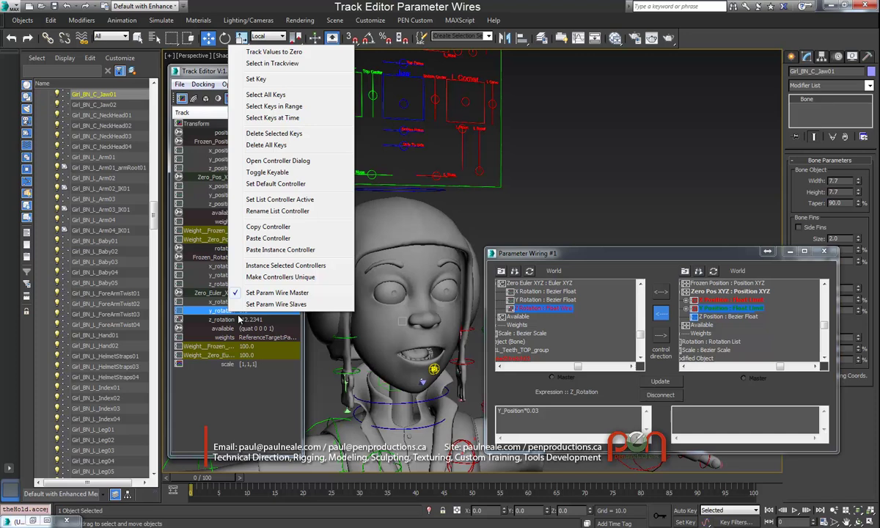
pyautogui.click(276, 306)
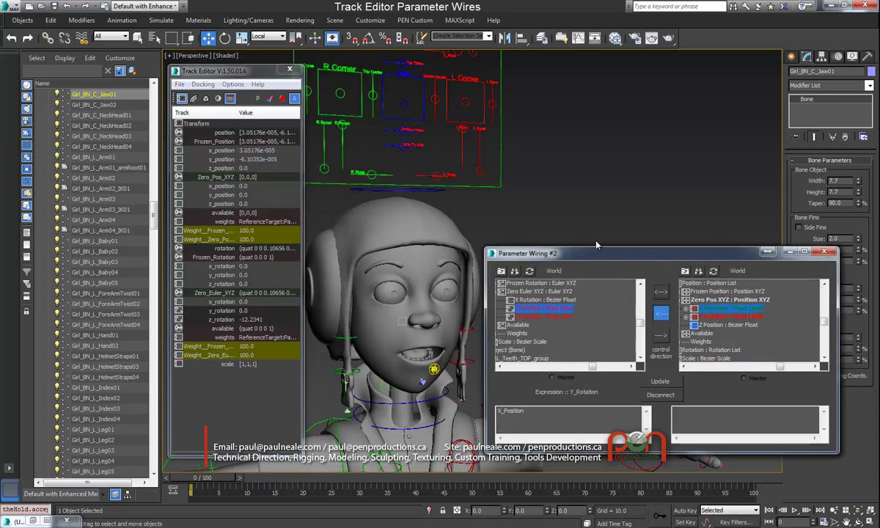
# - Set the jaw bone's Y_Rotation wire expression to X_Position*0.03, update the wire, and move the jaw control to test it
pyautogui.moveTo(596, 246); pyautogui.dragTo(594, 231)
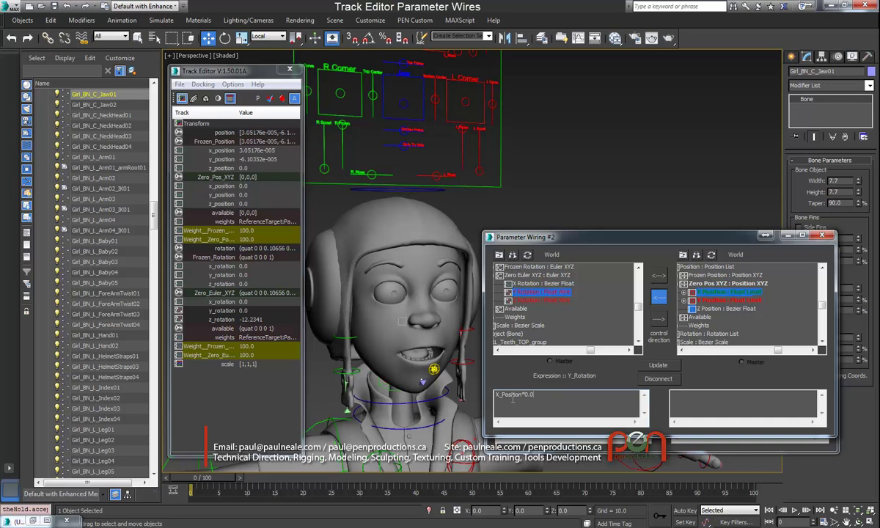
pyautogui.click(663, 369)
pyautogui.moveTo(381, 182); pyautogui.dragTo(380, 186, button='middle')
pyautogui.click(404, 104)
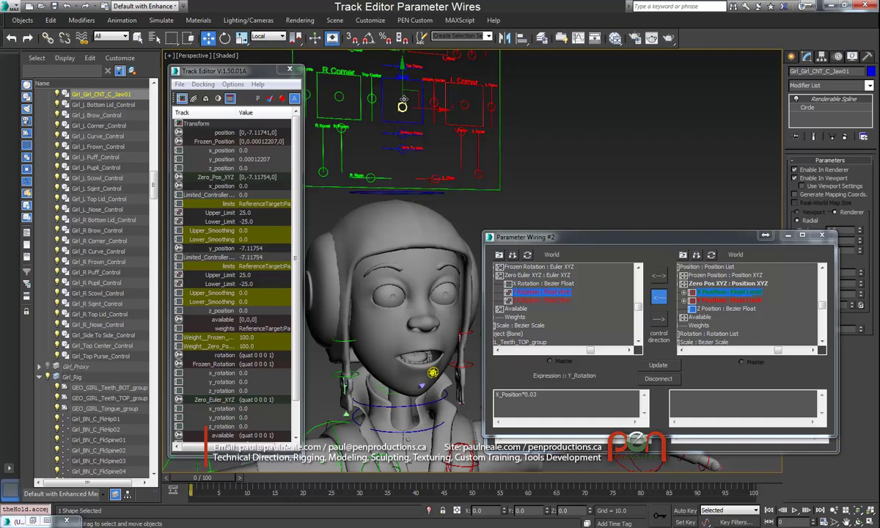
pyautogui.moveTo(403, 99)
pyautogui.mouseDown()
pyautogui.moveTo(403, 118)
pyautogui.moveTo(402, 102)
pyautogui.mouseUp()
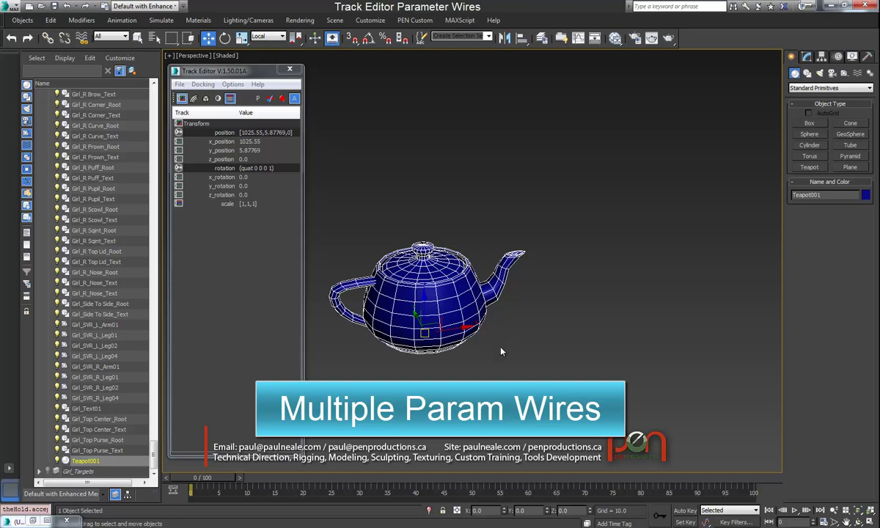
# - Clone the blue teapot as three independent copies spaced about 236 units along X and color the copies dark red
pyautogui.keyDown('alt'); pyautogui.moveTo(493, 341); pyautogui.dragTo(476, 320, button='middle'); pyautogui.keyUp('alt')
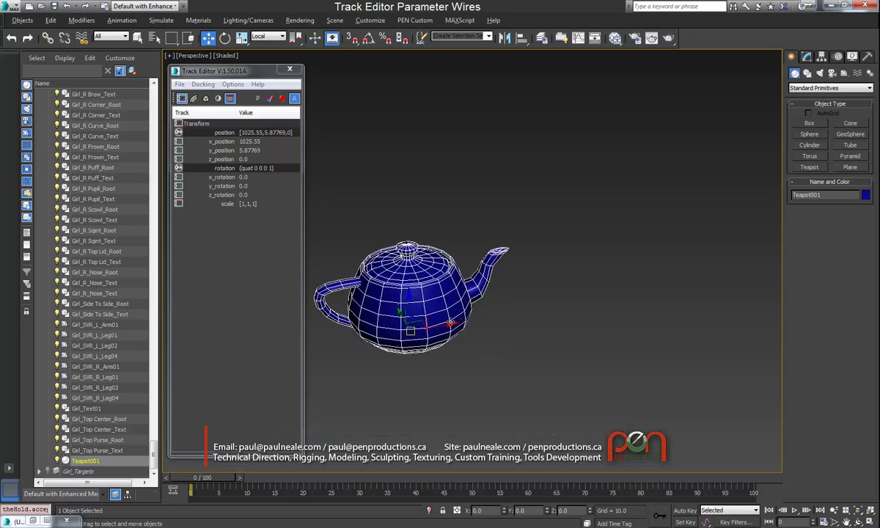
pyautogui.keyDown('shift'); pyautogui.moveTo(445, 324); pyautogui.dragTo(603, 321); pyautogui.keyUp('shift')
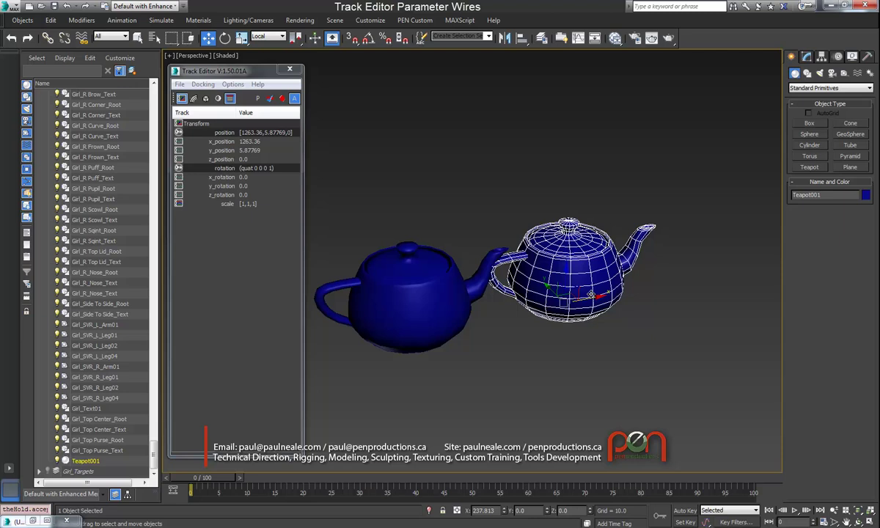
pyautogui.click(398, 249)
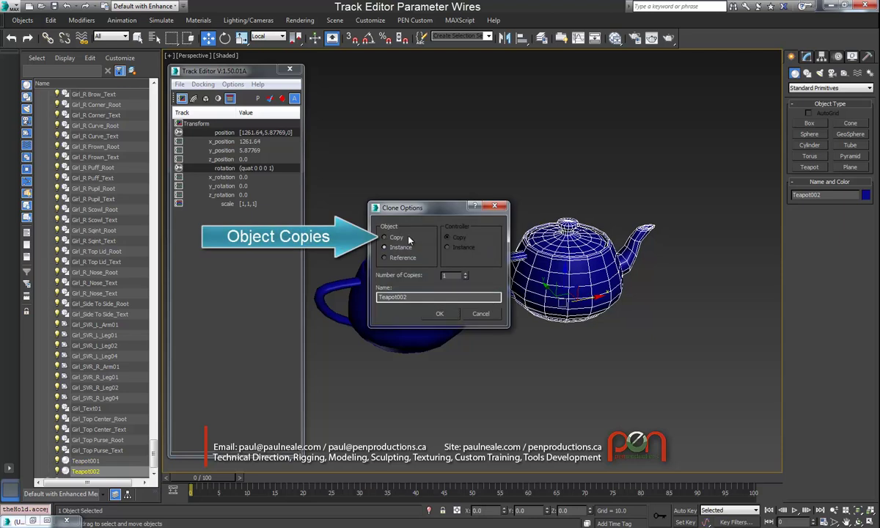
pyautogui.click(466, 274)
pyautogui.click(466, 274)
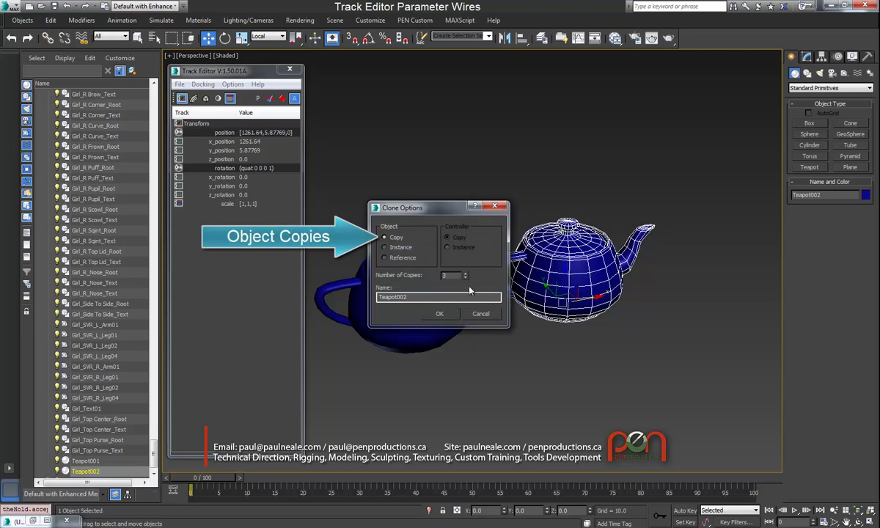
pyautogui.click(439, 313)
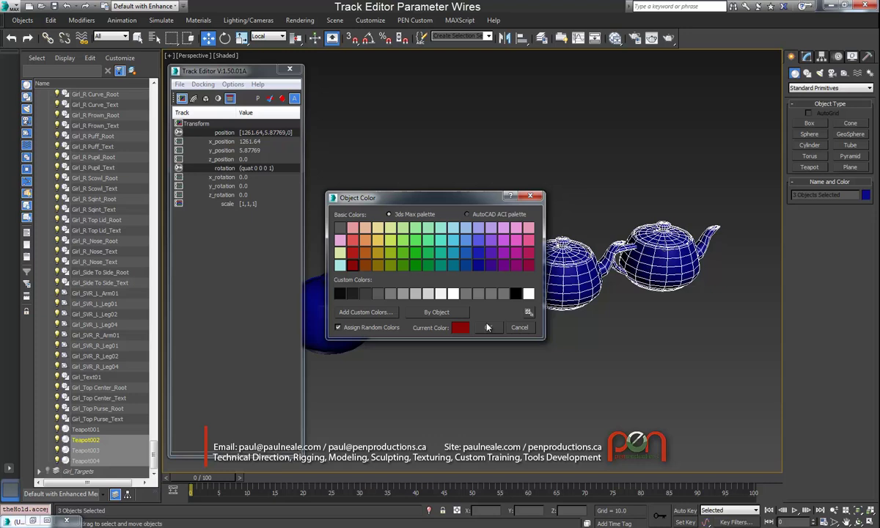
pyautogui.click(488, 327)
# - Select all four teapots and freeze their transforms
pyautogui.moveTo(515, 301); pyautogui.dragTo(565, 293, button='middle')
pyautogui.moveTo(405, 189); pyautogui.dragTo(432, 290)
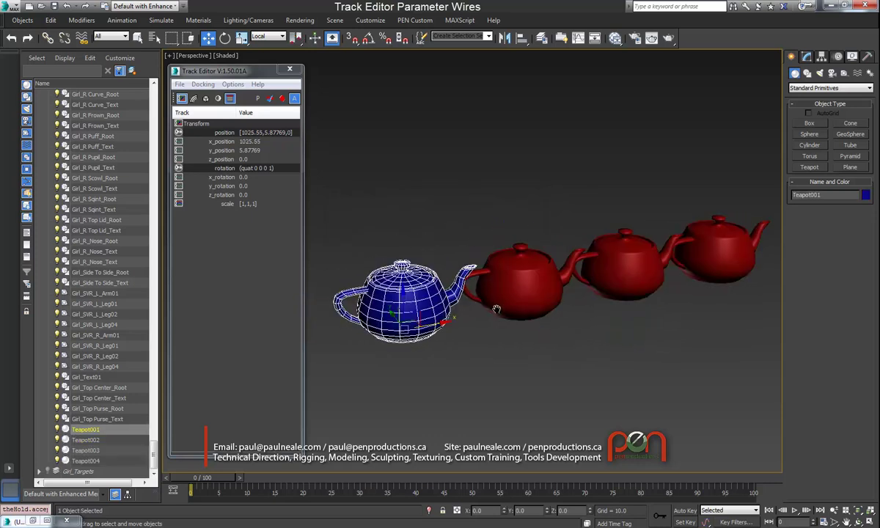
pyautogui.moveTo(496, 308); pyautogui.dragTo(493, 308, button='middle')
pyautogui.hotkey('ctrl', 'q')
pyautogui.keyDown('alt'); pyautogui.rightClick(449, 245); pyautogui.keyUp('alt')
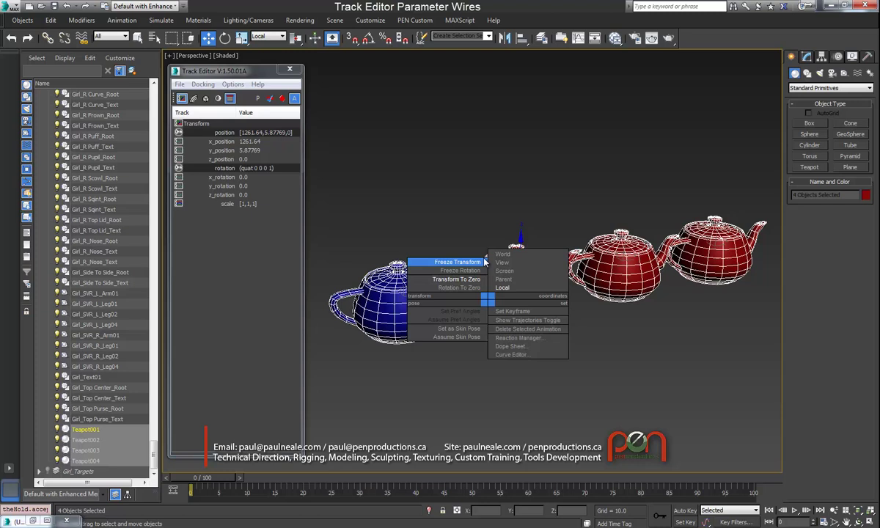
pyautogui.click(449, 205)
pyautogui.click(497, 334)
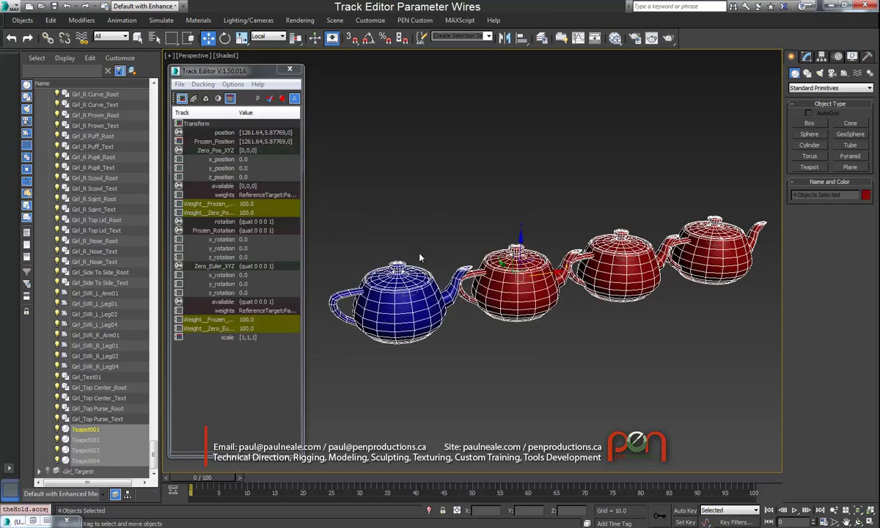
# - Set the blue teapot's Zero_Pos_XYZ z_position as the parameter wire master
pyautogui.moveTo(420, 244); pyautogui.dragTo(398, 309)
pyautogui.keyDown('alt'); pyautogui.moveTo(410, 293); pyautogui.dragTo(434, 274, button='middle'); pyautogui.keyUp('alt')
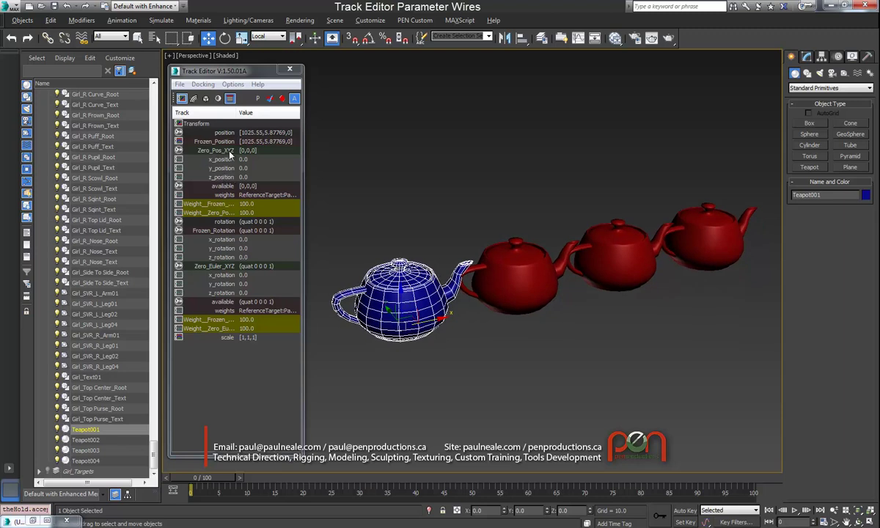
pyautogui.click(221, 178)
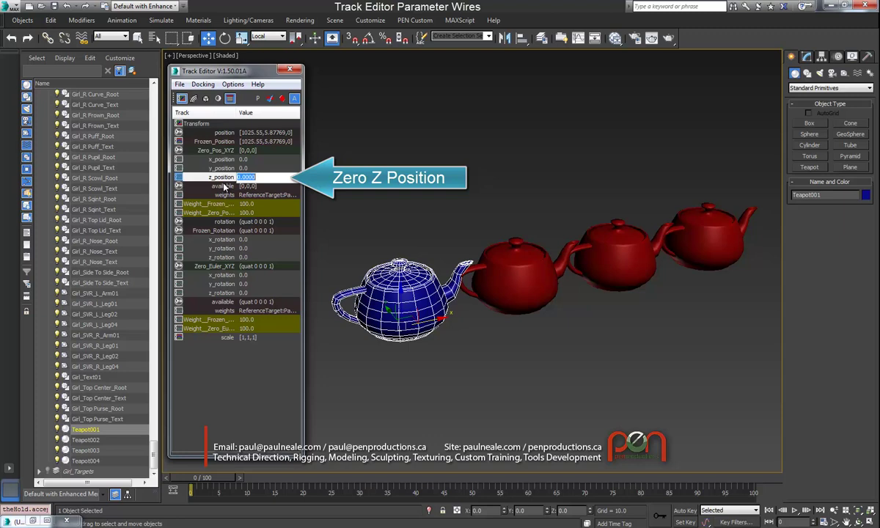
pyautogui.rightClick(225, 180)
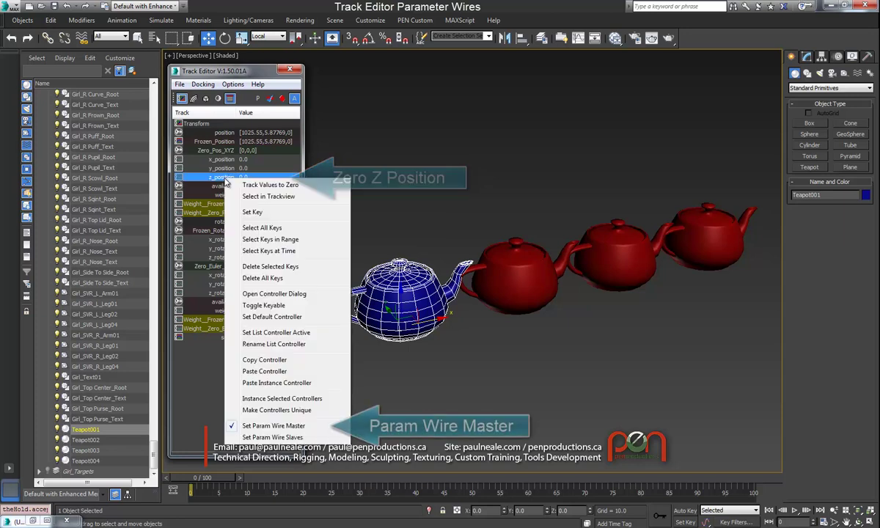
pyautogui.click(247, 404)
# - Wire the Zero_Pos_XYZ z_position of the three red teapots as slaves of the blue teapot
pyautogui.moveTo(514, 188); pyautogui.dragTo(678, 297)
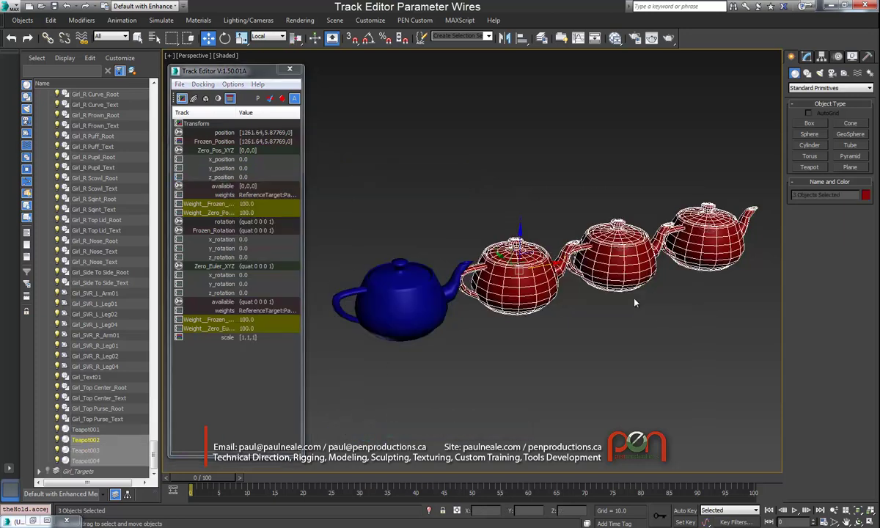
pyautogui.moveTo(610, 275); pyautogui.dragTo(593, 283, button='middle')
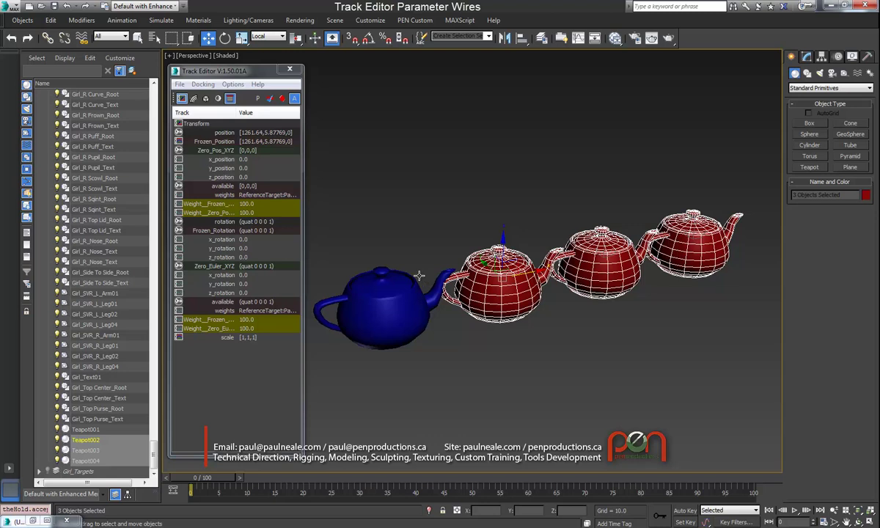
pyautogui.rightClick(226, 179)
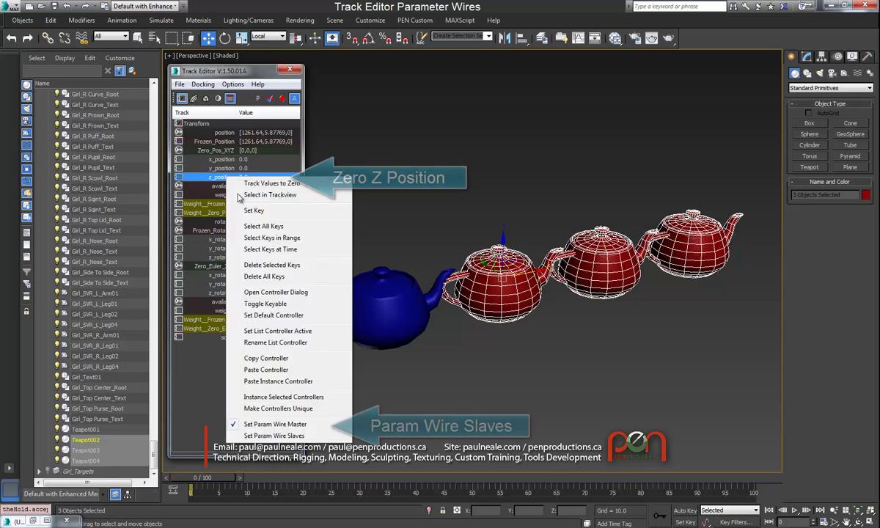
pyautogui.click(277, 436)
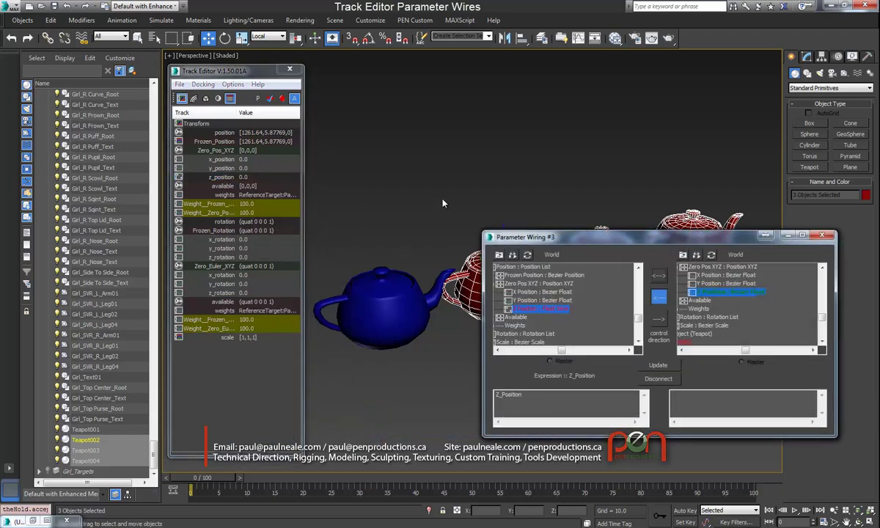
# - Select the blue teapot, set the Parameter Wiring #3 expression to Z_Position*2, and close the open parameter wiring dialogs
pyautogui.moveTo(414, 185); pyautogui.dragTo(429, 152, button='middle')
pyautogui.moveTo(395, 205)
pyautogui.mouseDown()
pyautogui.moveTo(394, 233)
pyautogui.moveTo(383, 220)
pyautogui.moveTo(385, 183)
pyautogui.moveTo(384, 218)
pyautogui.mouseUp()
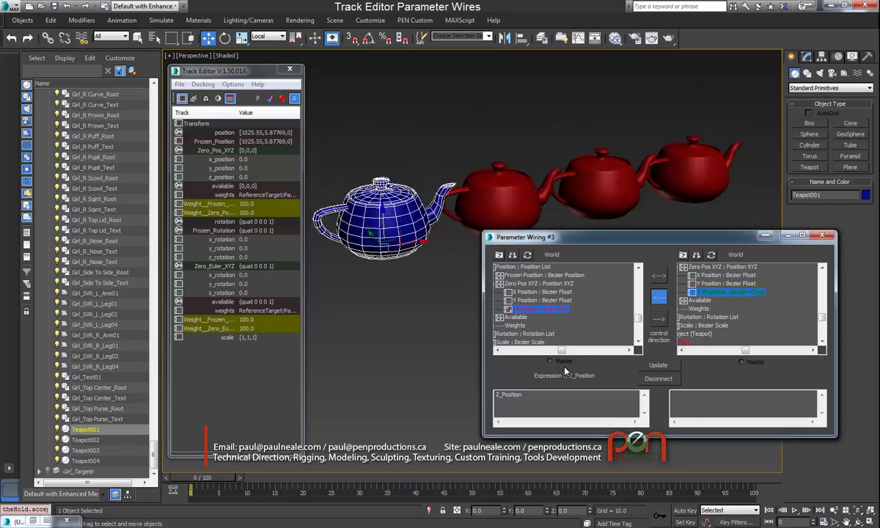
pyautogui.write('*2')
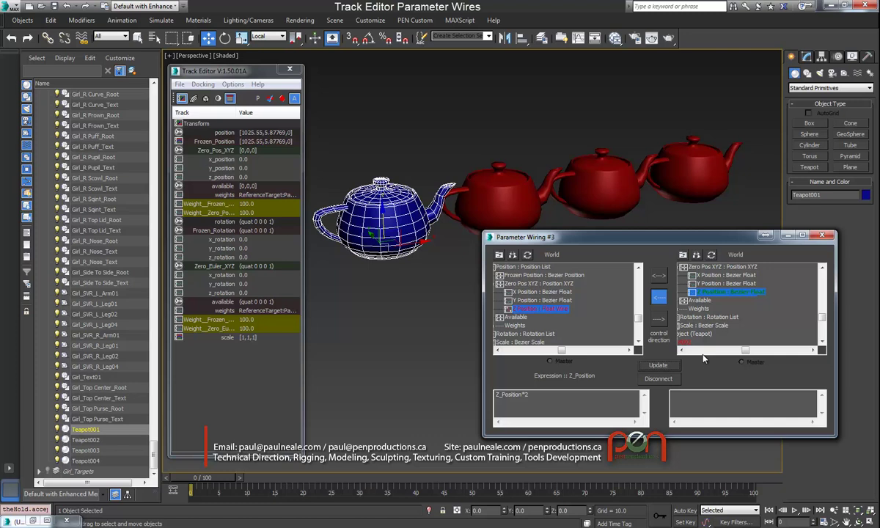
pyautogui.click(824, 234)
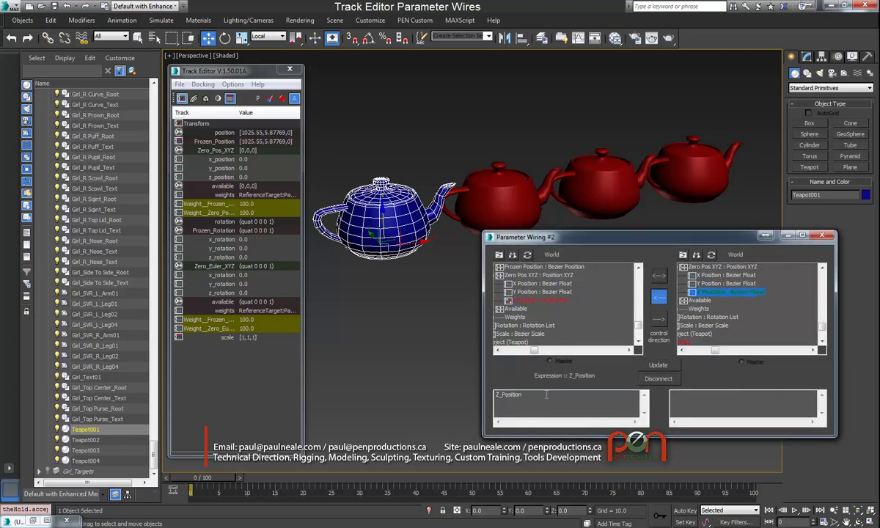
pyautogui.click(824, 235)
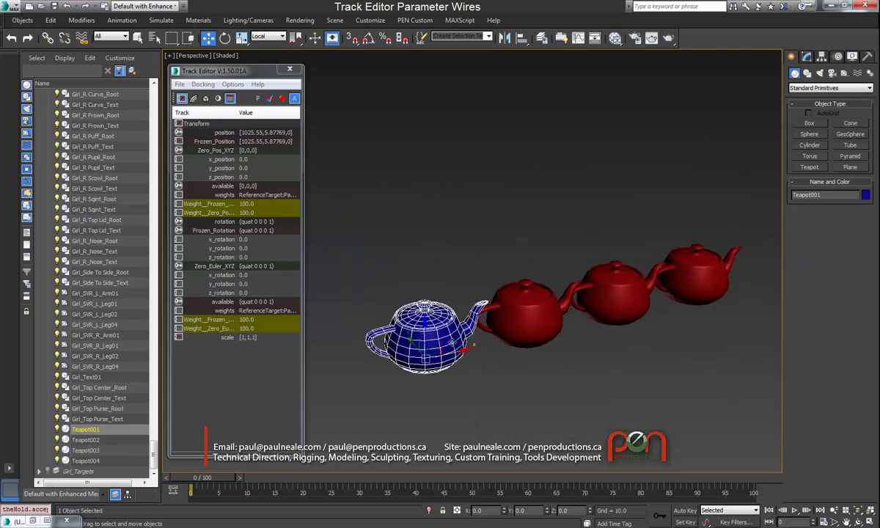
# - Test the teapot wiring by raising the blue teapot in Z, then undo the move
pyautogui.moveTo(424, 328); pyautogui.dragTo(430, 273)
pyautogui.keyDown('alt'); pyautogui.moveTo(469, 292); pyautogui.dragTo(465, 264, button='middle'); pyautogui.keyUp('alt')
pyautogui.hotkey('ctrl', 'z')
pyautogui.scroll(2, 466, 265)
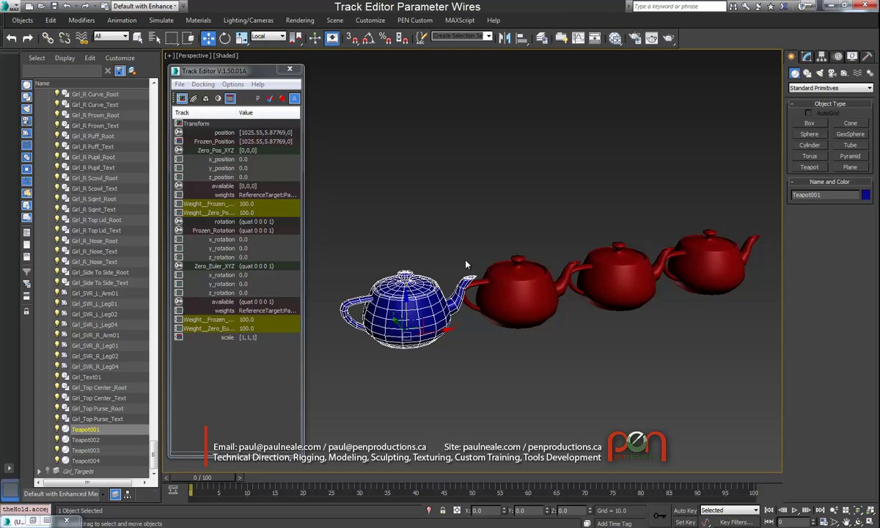
pyautogui.keyDown('alt'); pyautogui.moveTo(416, 303); pyautogui.dragTo(440, 285, button='middle'); pyautogui.keyUp('alt')
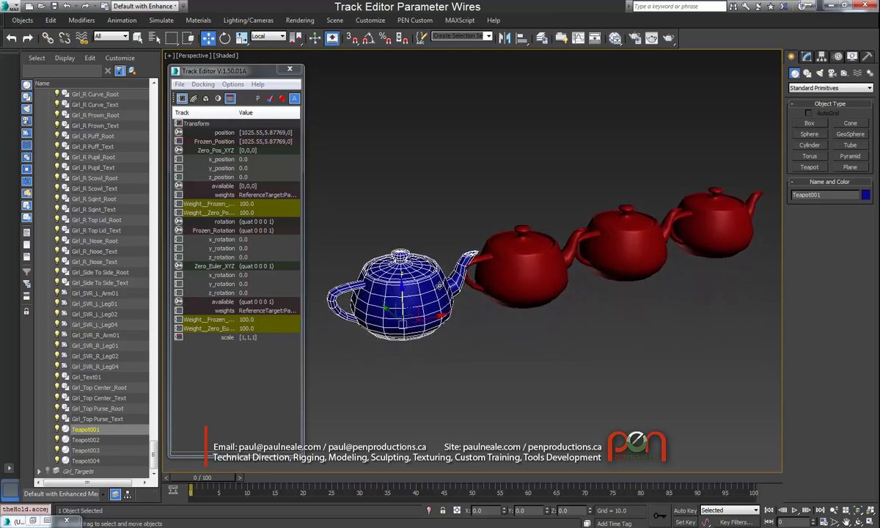